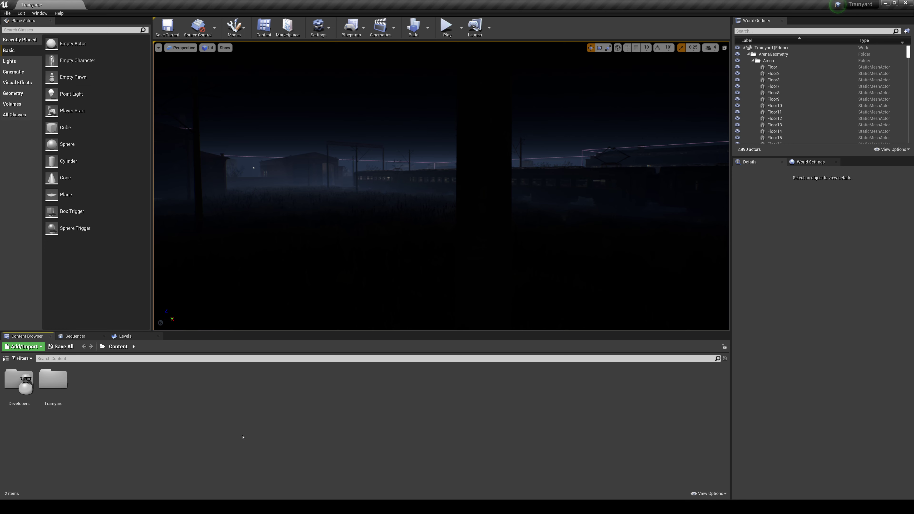
Search the placeable actors for "light" and add a Directional Light beside the train in the dark trainyard
right_click_drag(329, 272, 227, 279)
key("w")
key("a")
key("g")
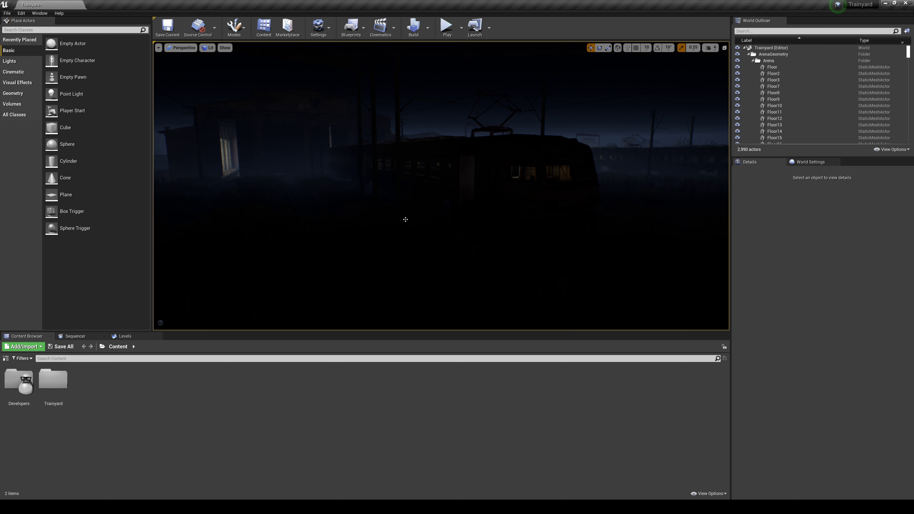
mouse_move(384, 209)
right_mouse_down()
mouse_move(384, 194)
mouse_move(396, 191)
mouse_move(373, 202)
mouse_move(389, 208)
mouse_move(375, 209)
mouse_move(418, 209)
mouse_move(373, 210)
right_mouse_up()
key("a")
key("d")
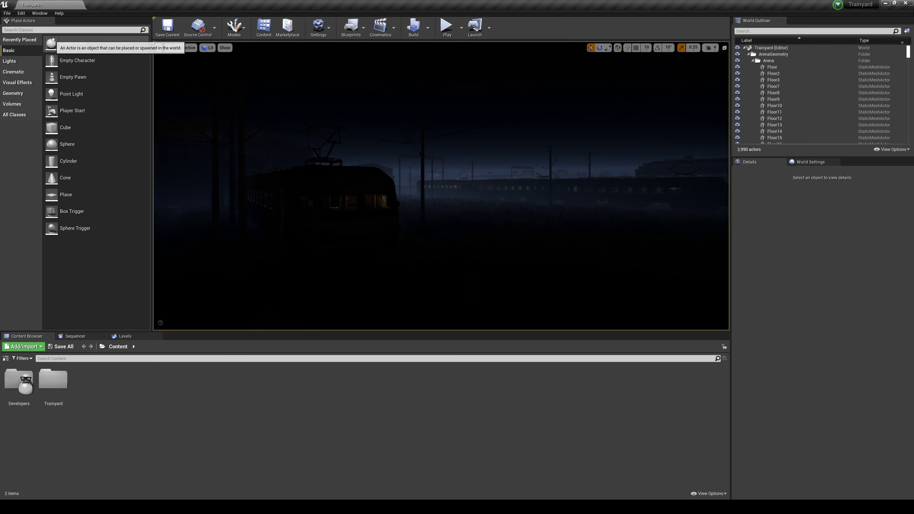
left_click(50, 30)
type("light")
left_click_drag(36, 77, 479, 203)
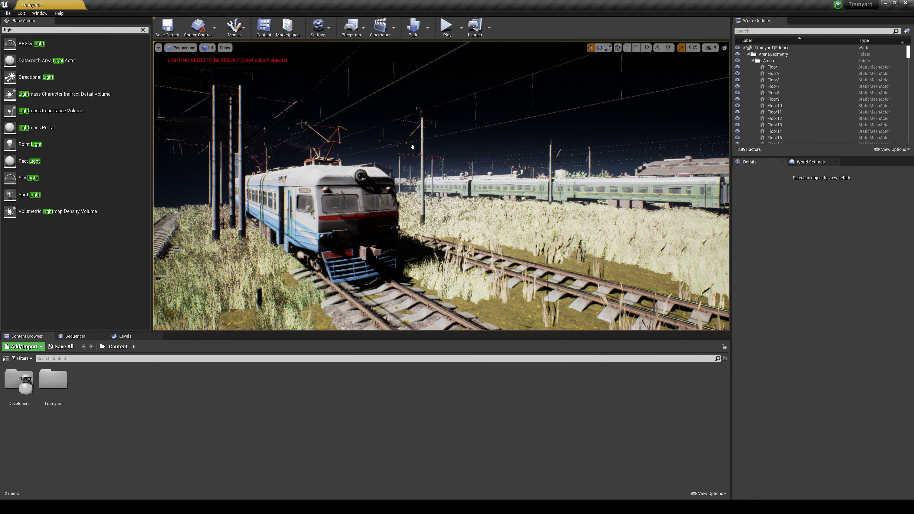
Move the directional light over the grass field and raise it above the trainyard to a Z location of about 1022
key("w")
right_click_drag(488, 201, 487, 202)
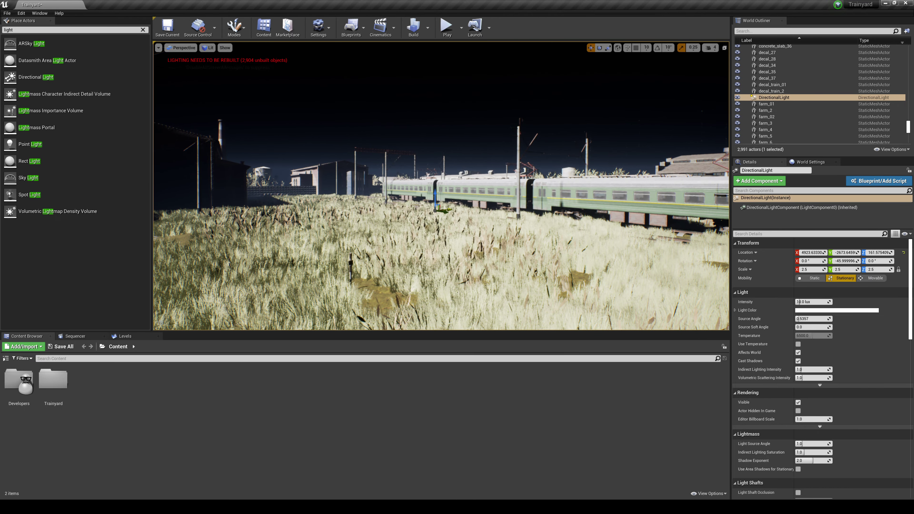
right_click_drag(358, 221, 333, 213)
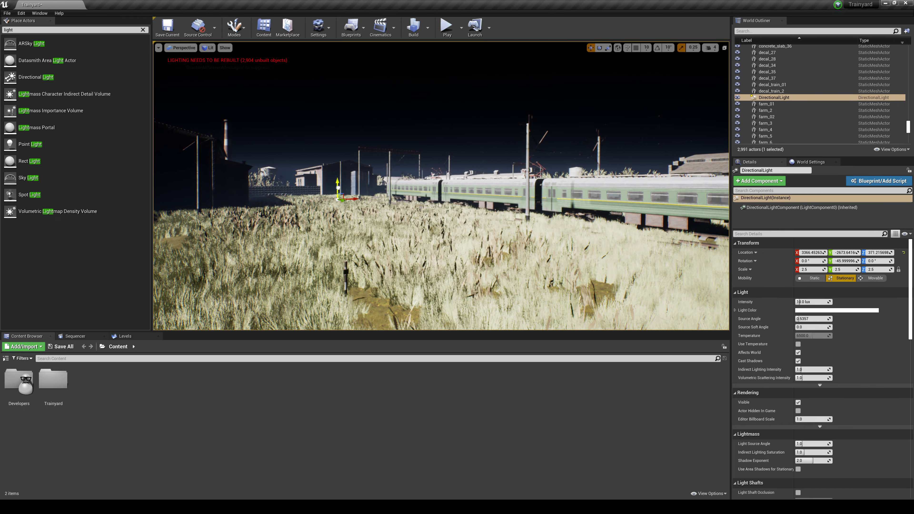
key("w")
right_click_drag(350, 158, 278, 120)
key("w")
key("s")
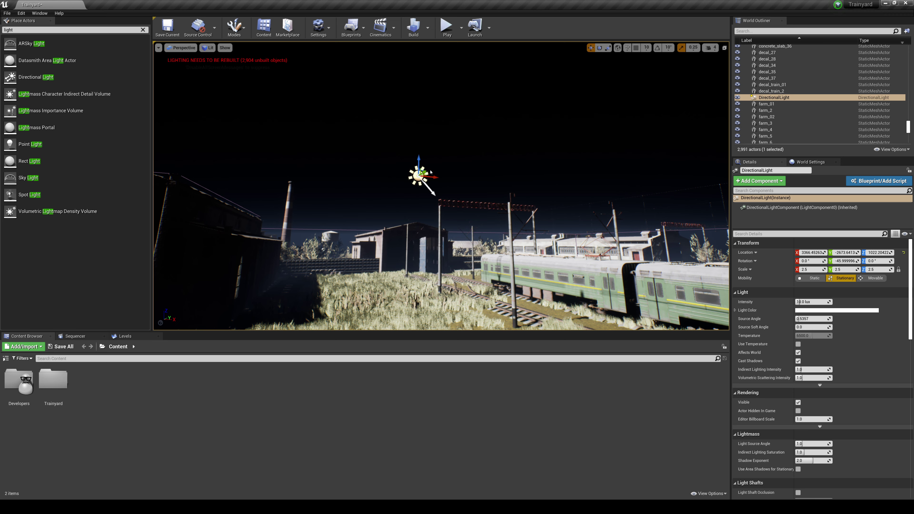
Find and place a Sky Atmosphere actor in the grass field, and raise it to a Z location of about 1222
left_click(143, 29)
type("a")
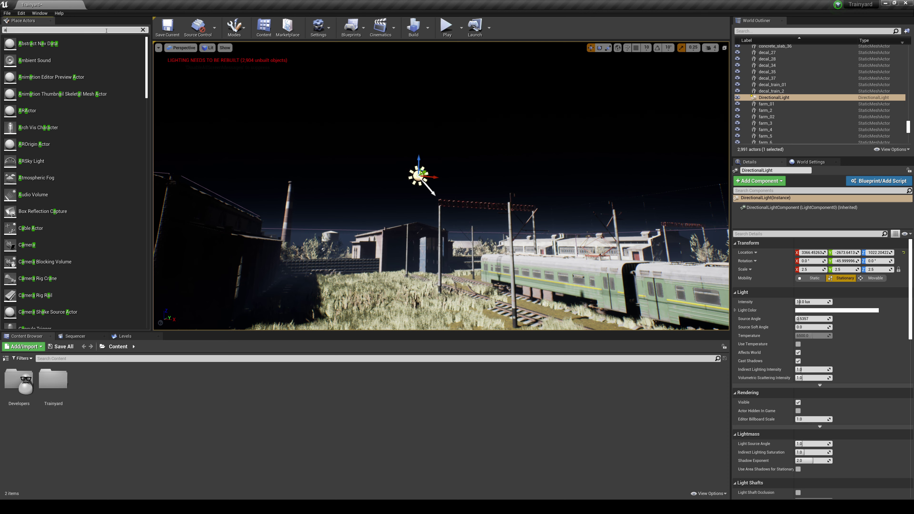
type("tmo")
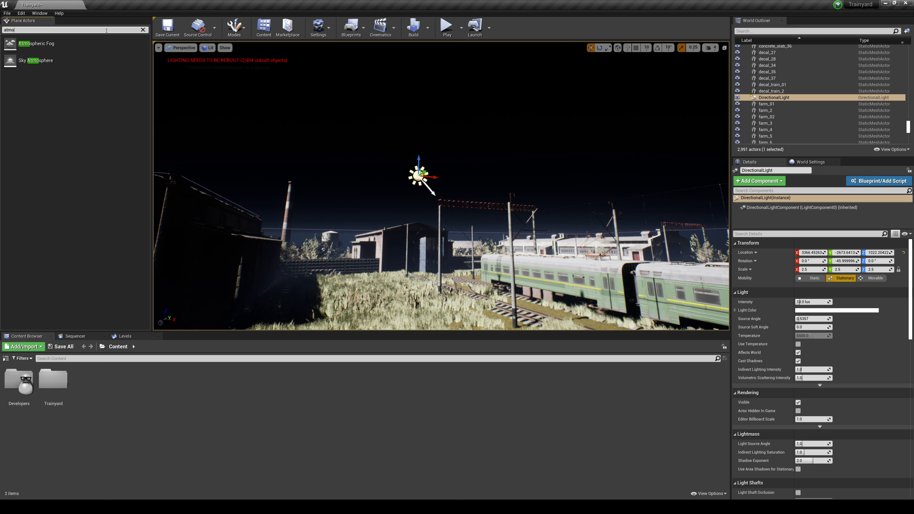
left_click_drag(36, 43, 297, 199)
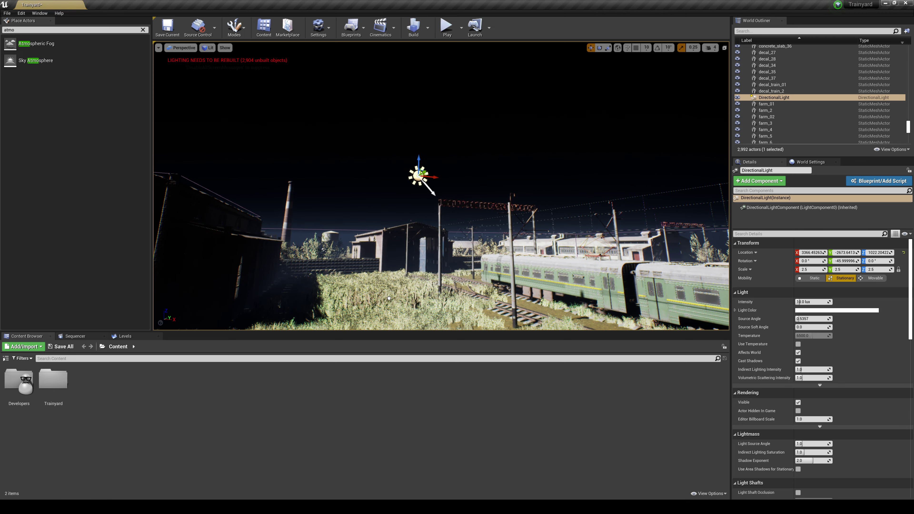
left_click_drag(396, 313, 396, 312)
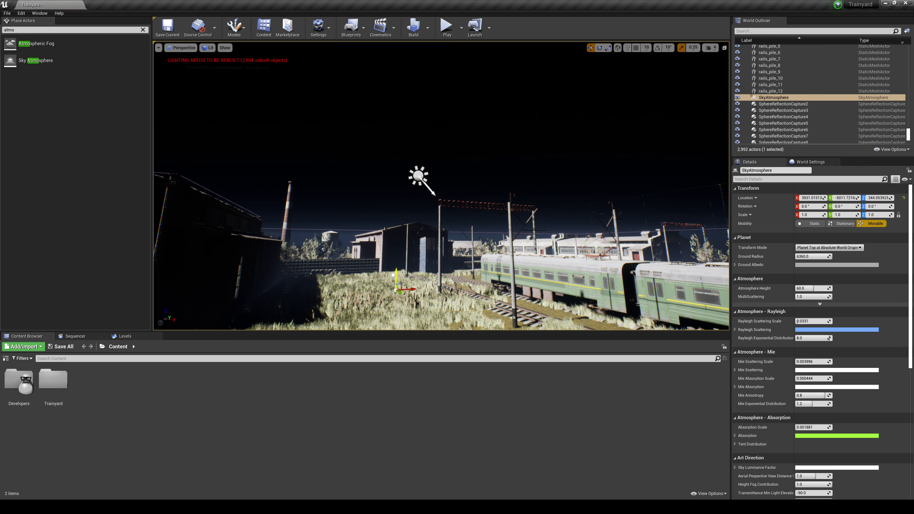
left_click_drag(394, 275, 391, 197)
right_click_drag(400, 232, 414, 244)
left_click_drag(414, 243, 417, 246)
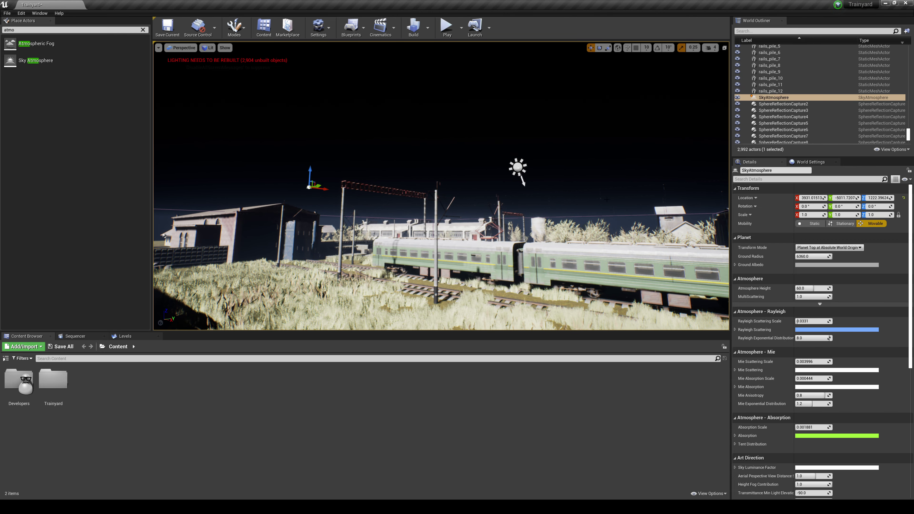
Enable Atmosphere Sun Light on the directional light
left_click(519, 168)
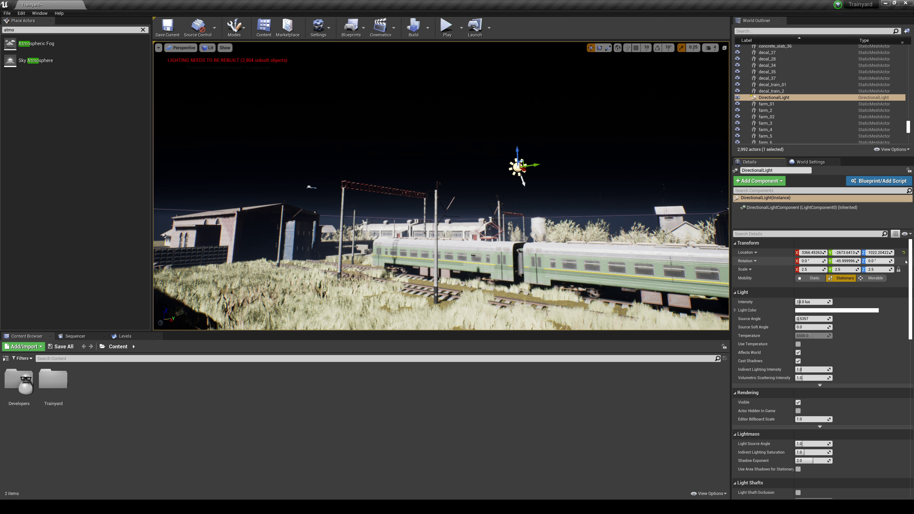
scroll(906, 359, "down", 15)
scroll(906, 358, "down", 10)
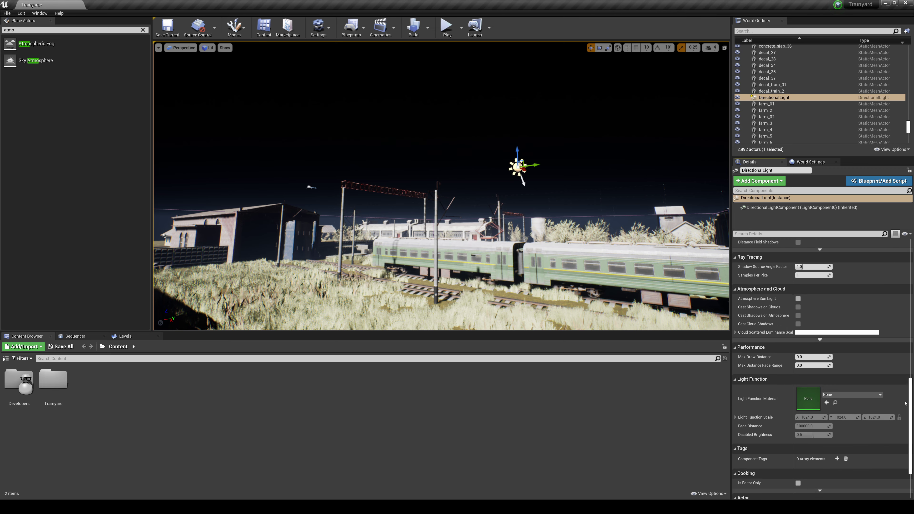
scroll(900, 315, "up", 15)
scroll(840, 412, "down", 5)
scroll(839, 412, "down", 1)
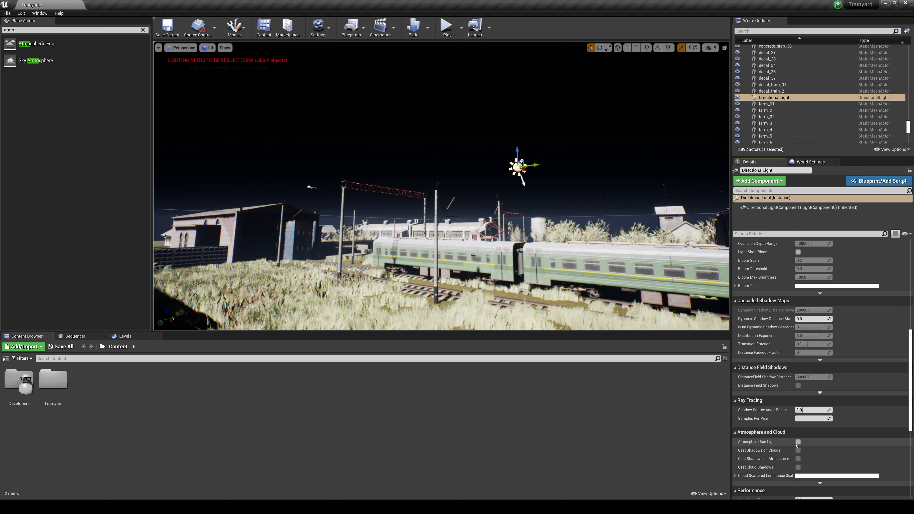
left_click(798, 442)
Rotate the directional light so sunlight falls on the fronts of the brick buildings, and adjust the sun's angle in the sky
right_click_drag(500, 248, 500, 248)
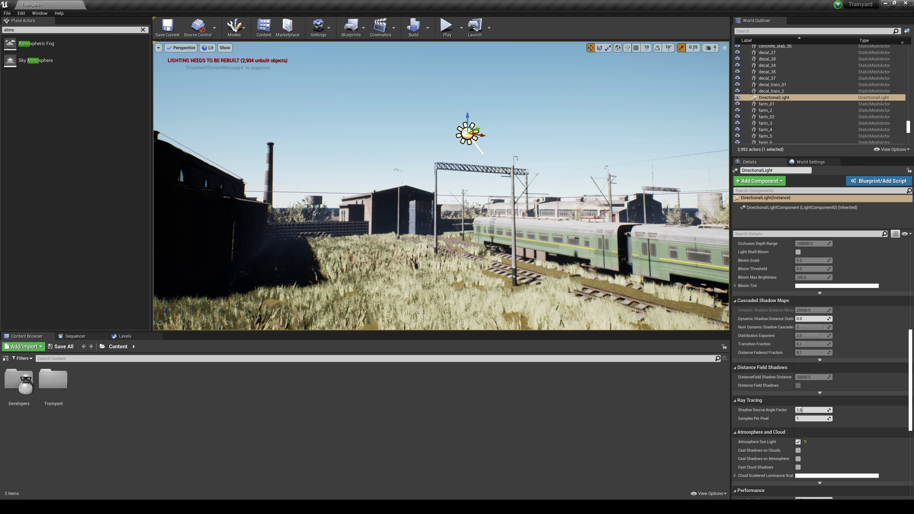
key("e")
left_click_drag(473, 128, 414, 136)
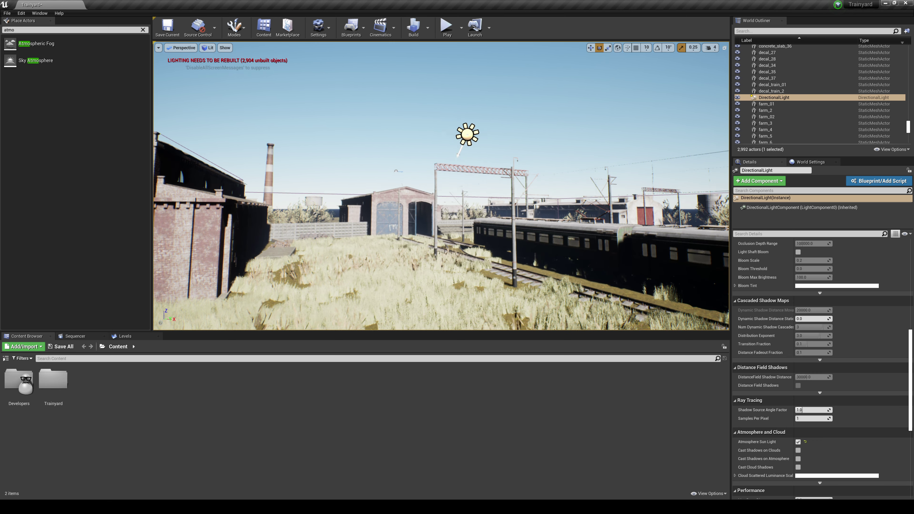
right_click_drag(446, 144, 511, 166)
mouse_move(476, 131)
right_mouse_down()
mouse_move(472, 105)
mouse_move(476, 131)
right_mouse_up()
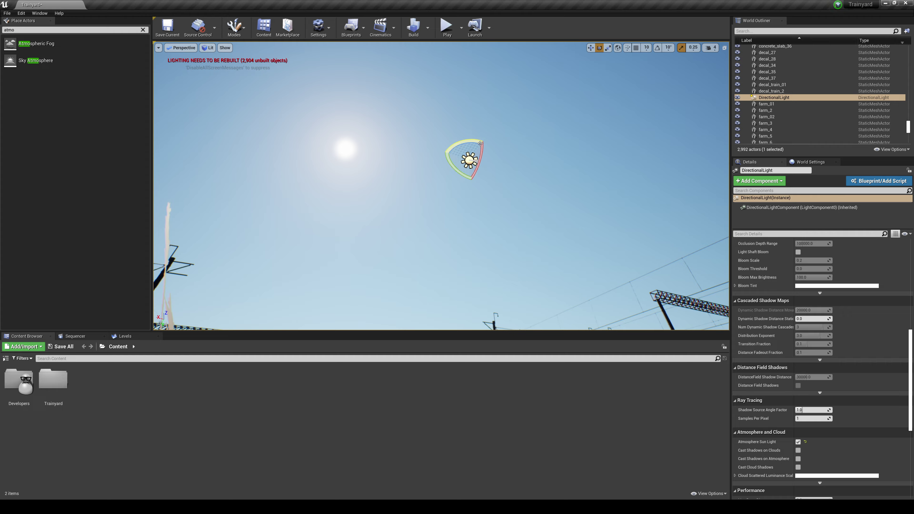
mouse_move(479, 144)
left_mouse_down()
mouse_move(493, 151)
mouse_move(475, 146)
mouse_move(482, 148)
left_mouse_up()
mouse_move(482, 147)
right_mouse_down()
mouse_move(487, 217)
mouse_move(569, 223)
mouse_move(666, 214)
mouse_move(576, 202)
mouse_move(482, 150)
right_mouse_up()
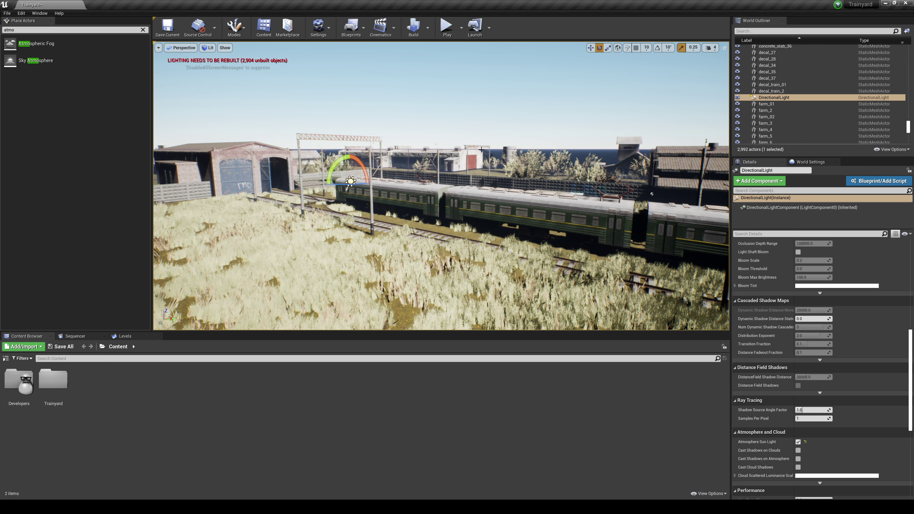
mouse_move(440, 148)
right_mouse_down()
mouse_move(375, 155)
mouse_move(444, 150)
right_mouse_up()
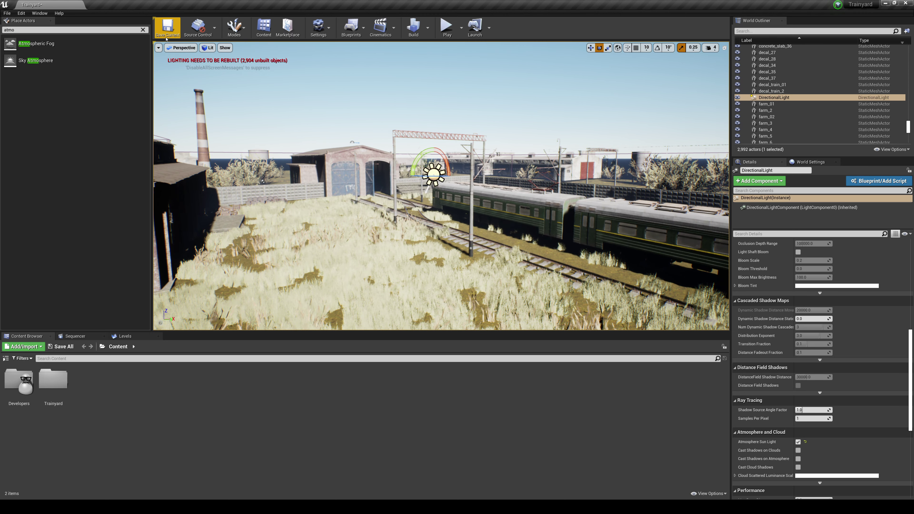
Search the placeable actors for "volumetric" and add a Volumetric Cloud actor to the scene
left_click(143, 30)
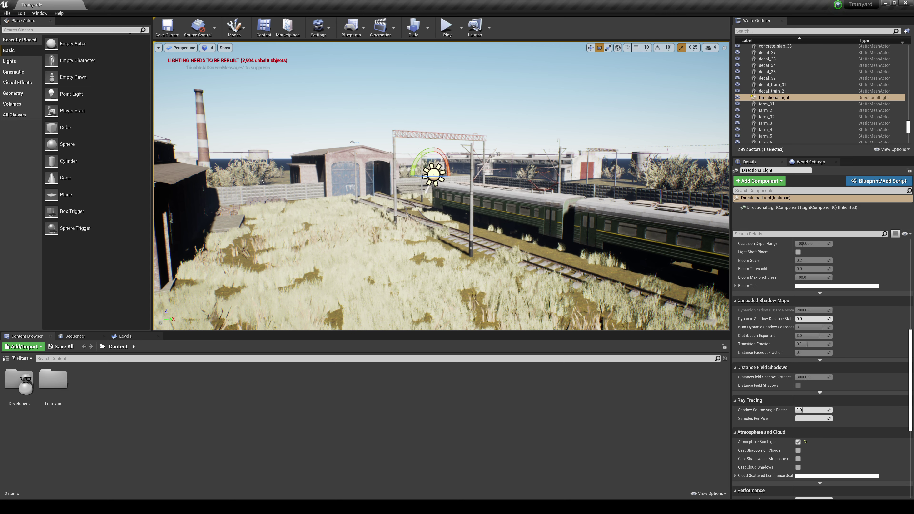
type("volu")
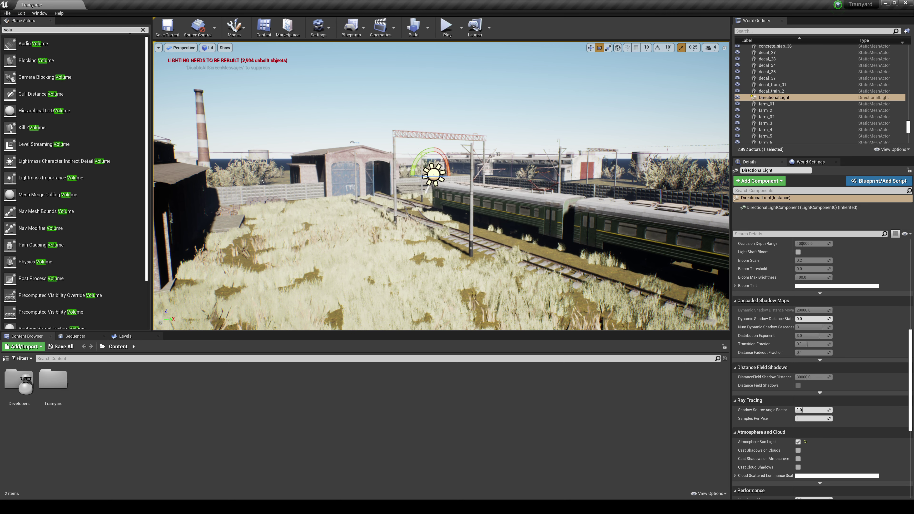
type("metric")
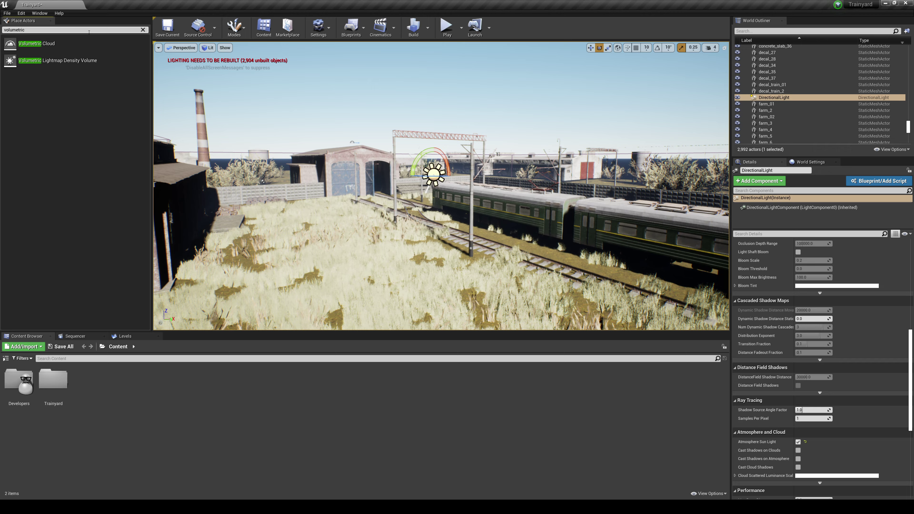
left_click_drag(83, 44, 316, 104)
right_click_drag(316, 104, 544, 128)
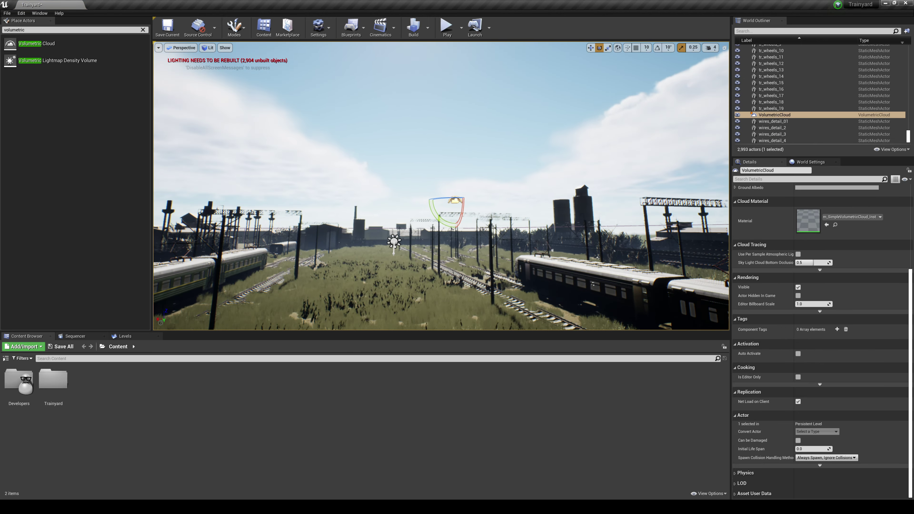
Set the volumetric cloud's Layer Bottom Altitude to about 6.67 and its Layer Height to about 9.25
right_click_drag(382, 151, 527, 171)
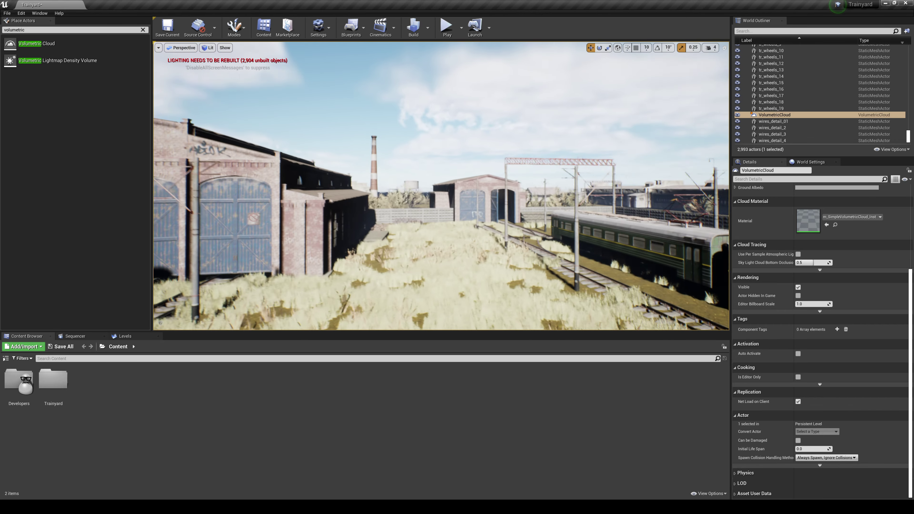
key("g")
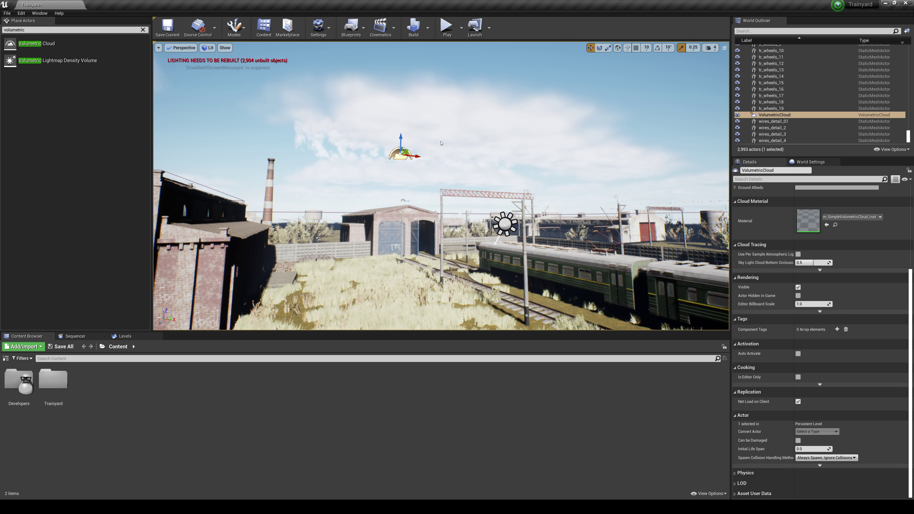
scroll(803, 272, "up", 5)
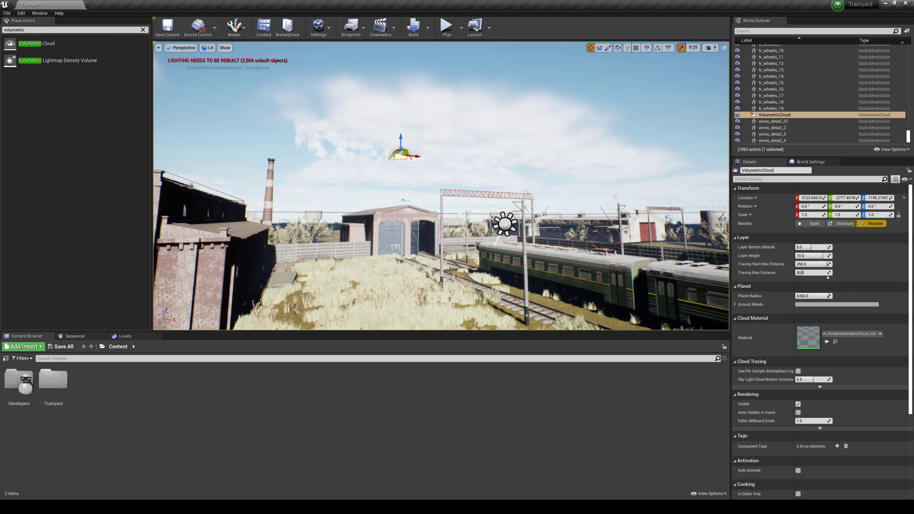
right_click_drag(491, 215, 678, 280)
key("a")
mouse_move(810, 247)
left_mouse_down()
mouse_move(795, 247)
mouse_move(816, 248)
left_mouse_up()
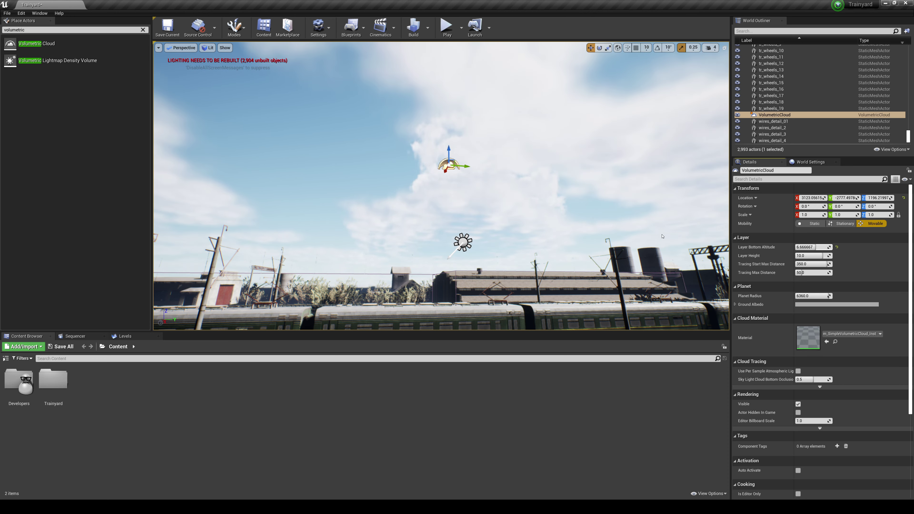
right_click_drag(612, 217, 620, 242)
mouse_move(822, 255)
left_mouse_down()
mouse_move(833, 256)
mouse_move(822, 255)
left_mouse_up()
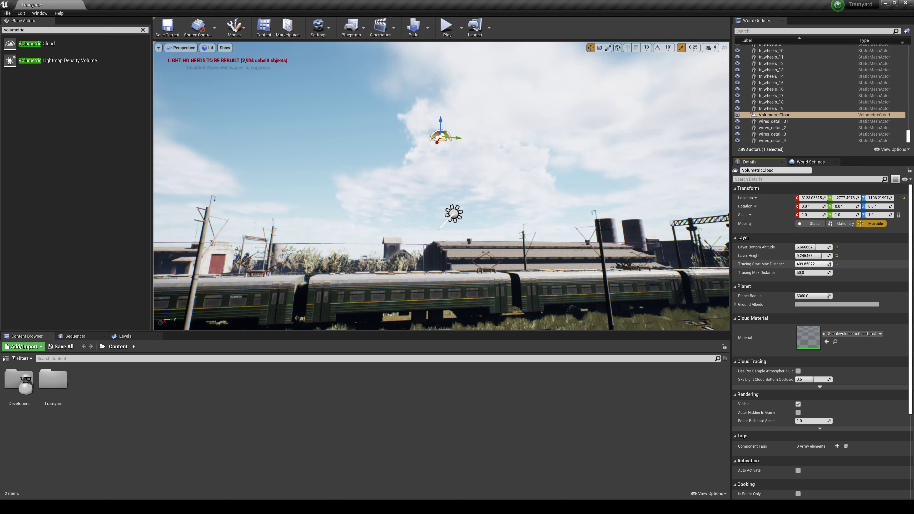
Undo the increases to the cloud's Tracing Start Max Distance, set it to about 233.33 and adjust the Tracing Max Distance
key("ctrl+z")
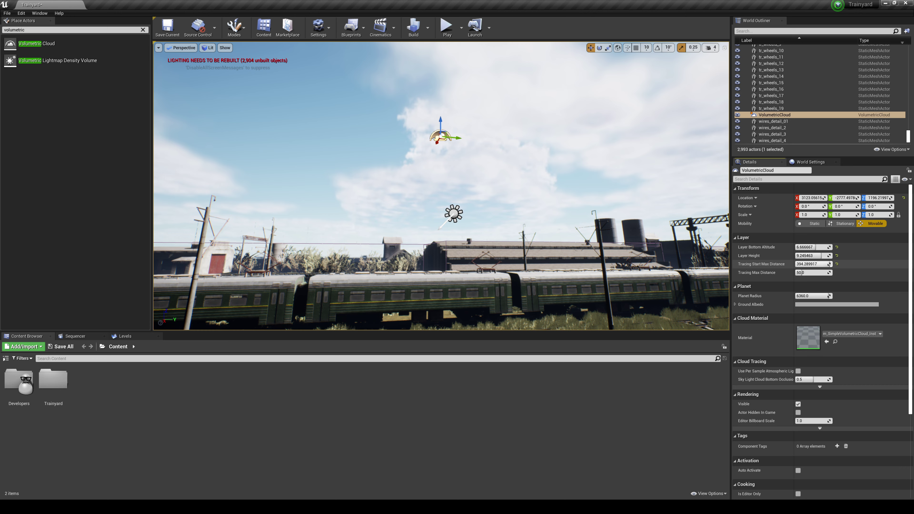
key("ctrl+z")
left_click_drag(813, 273, 802, 272)
right_click_drag(662, 233, 709, 233)
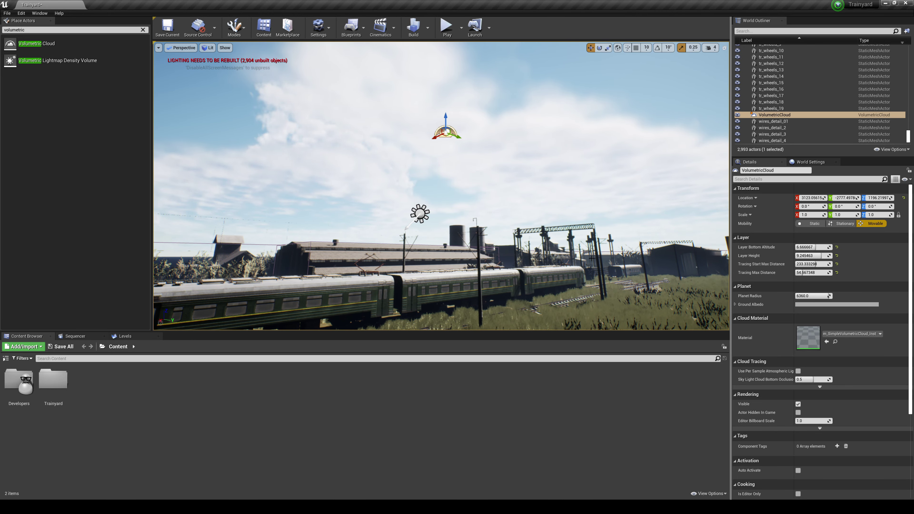
mouse_move(592, 259)
right_mouse_down()
mouse_move(633, 251)
mouse_move(594, 260)
right_mouse_up()
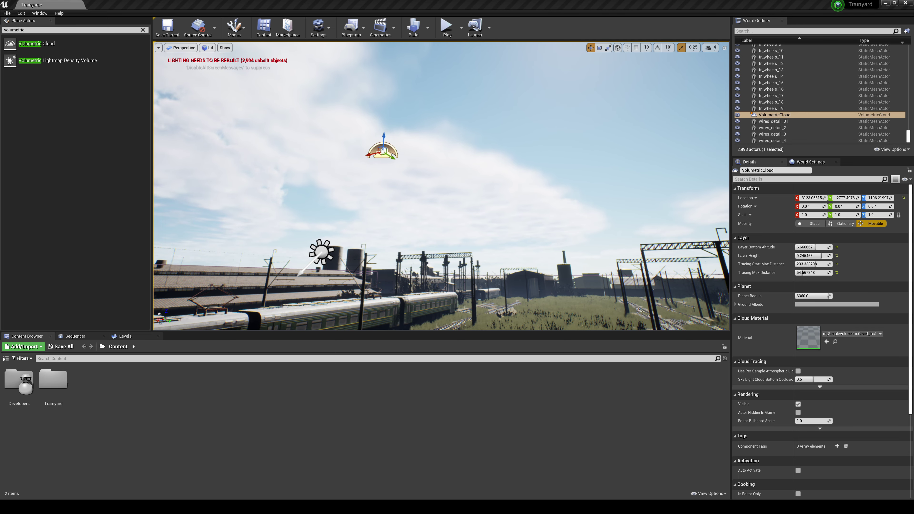
Open the volumetric cloud's material instance and its parent material, m_SimpleVolumetricCloud, and examine the whole node graph
double_click(809, 338)
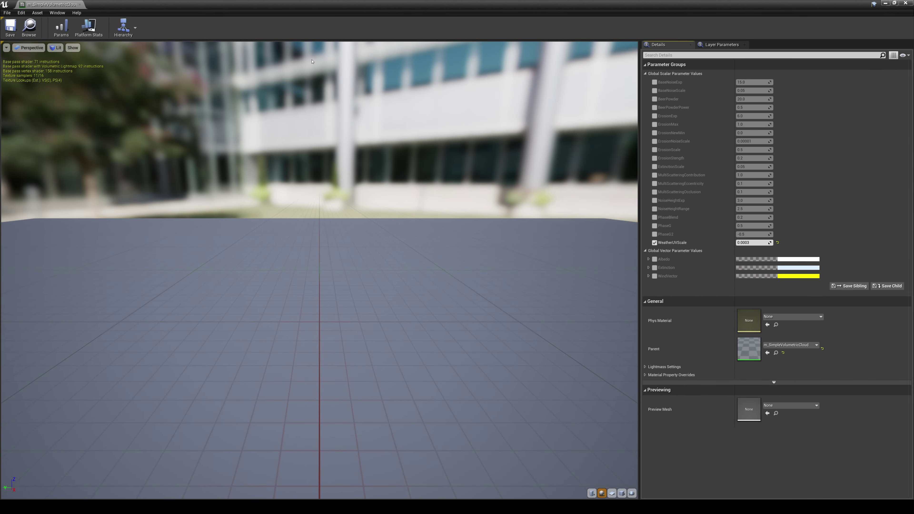
left_click(123, 27)
left_click(150, 48)
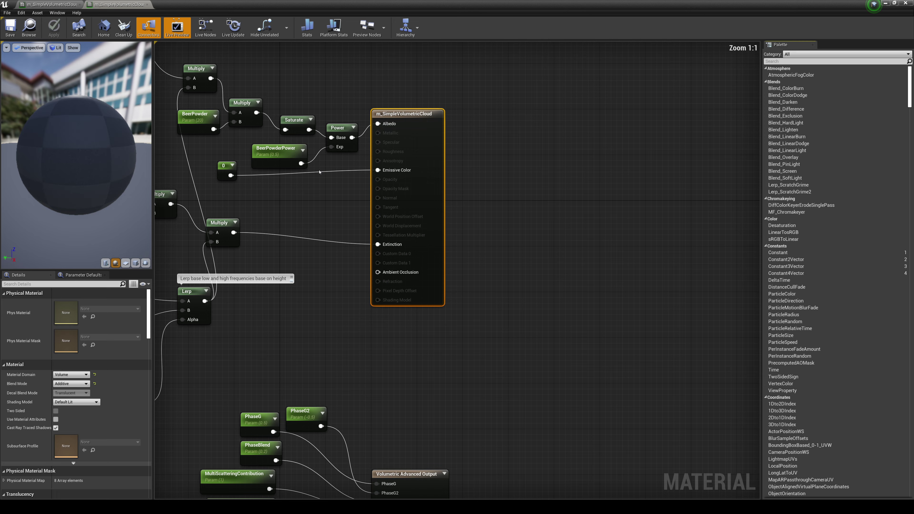
scroll(319, 172, "down", 6)
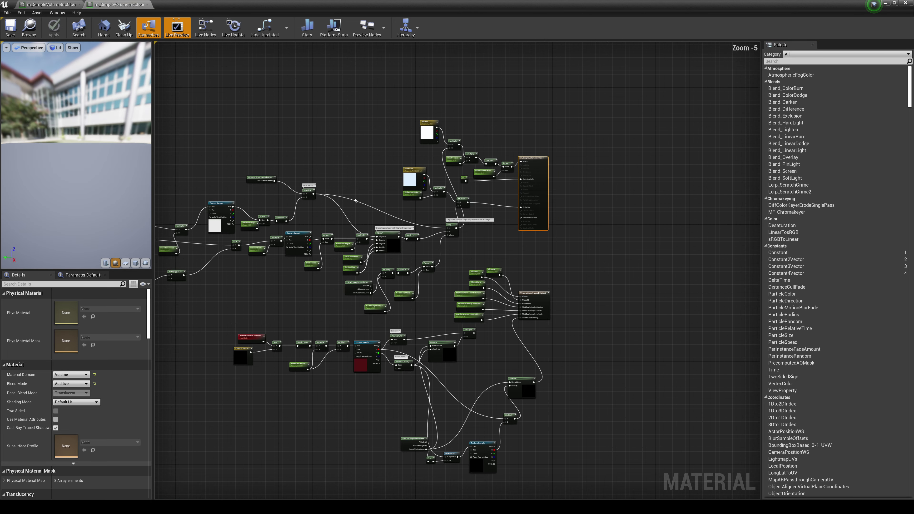
right_click_drag(355, 200, 505, 167)
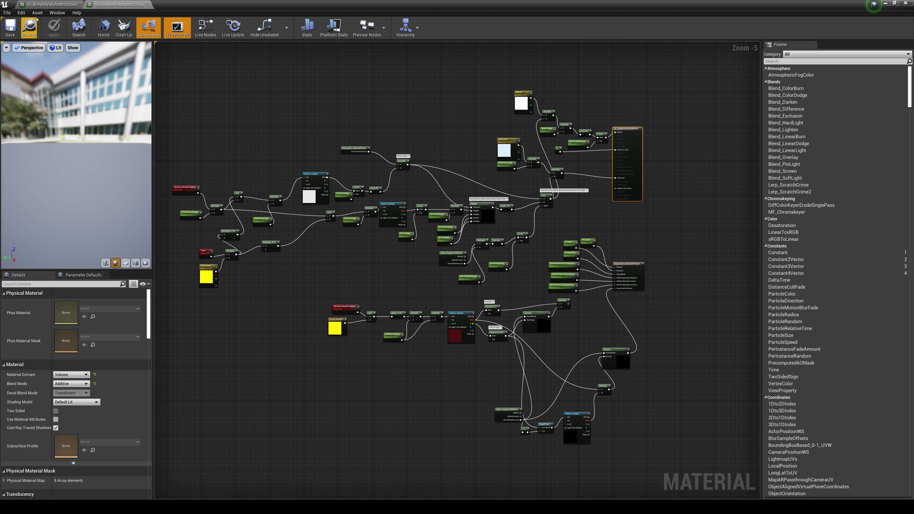
Close both cloud material editors and compare the scene with the volumetric cloud's visibility switched off and back on
left_click(147, 4)
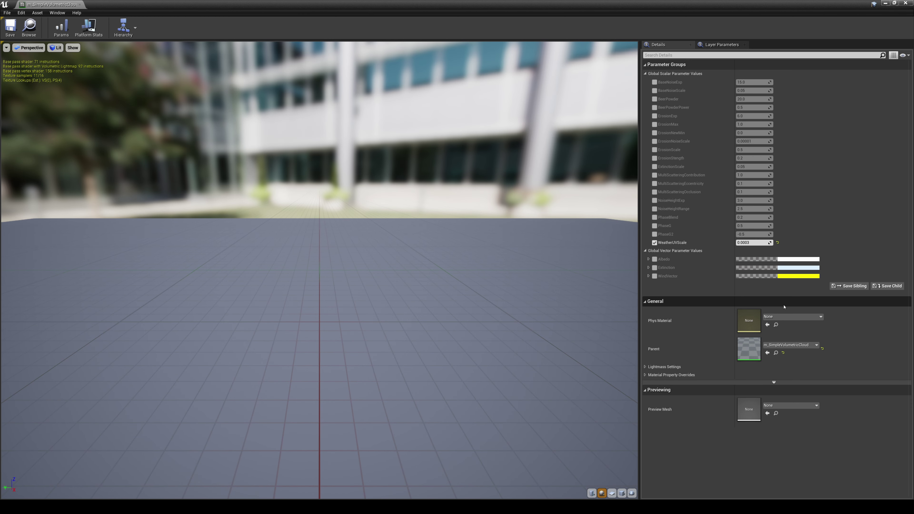
left_click(80, 4)
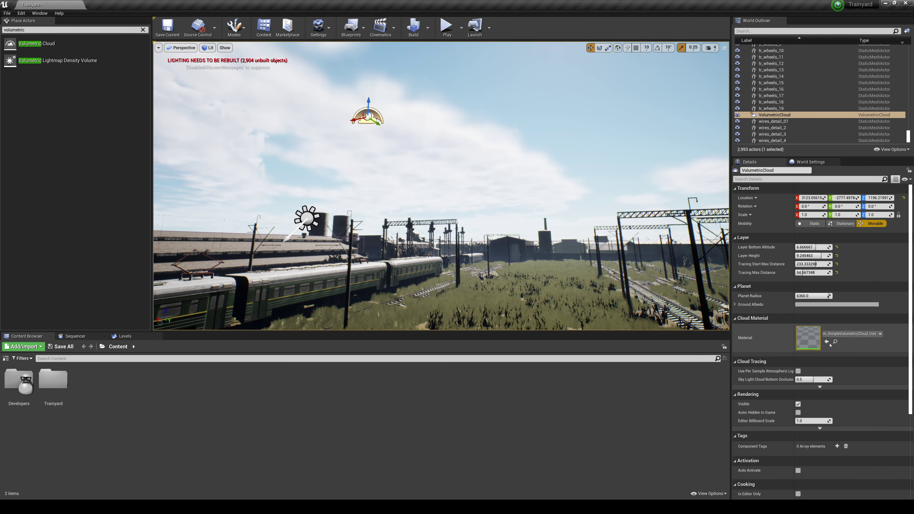
scroll(804, 299, "down", 2)
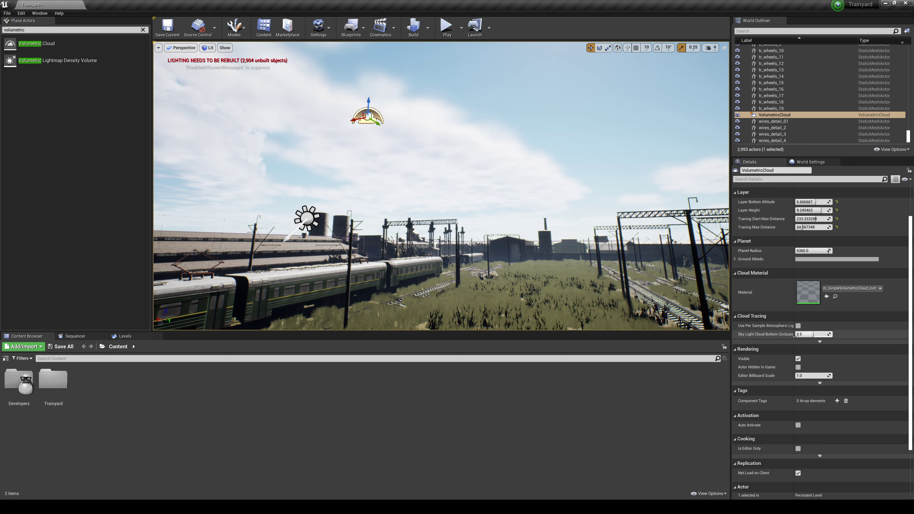
left_click(799, 359)
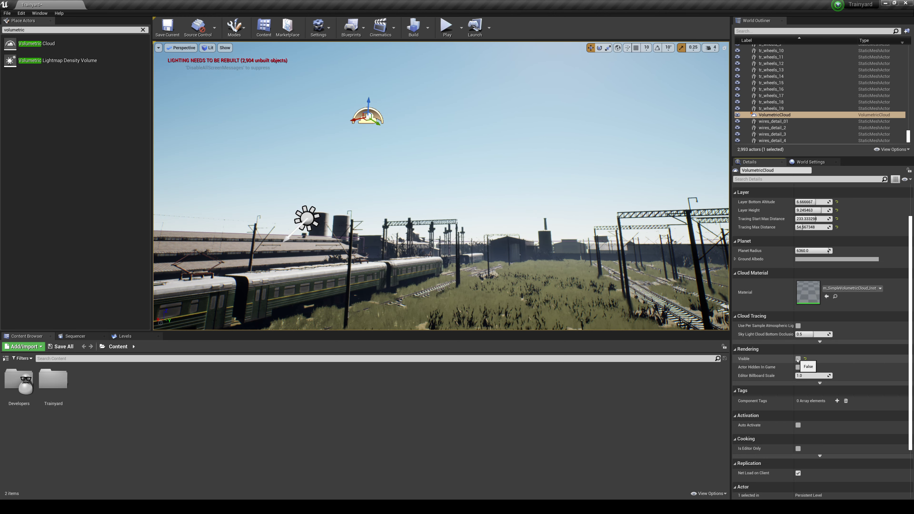
left_click(799, 359)
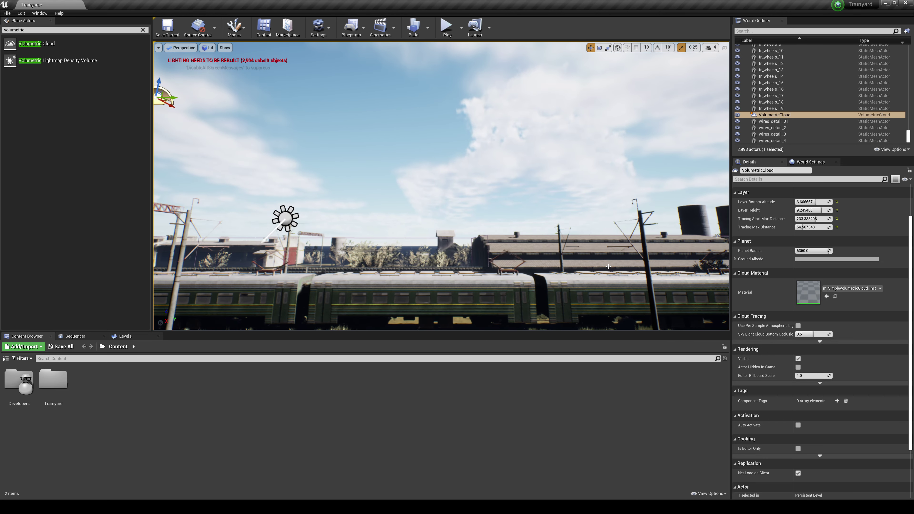
Enable the FPS display in the viewport and check the frame rate across the trainyard with the clouds
left_click(158, 48)
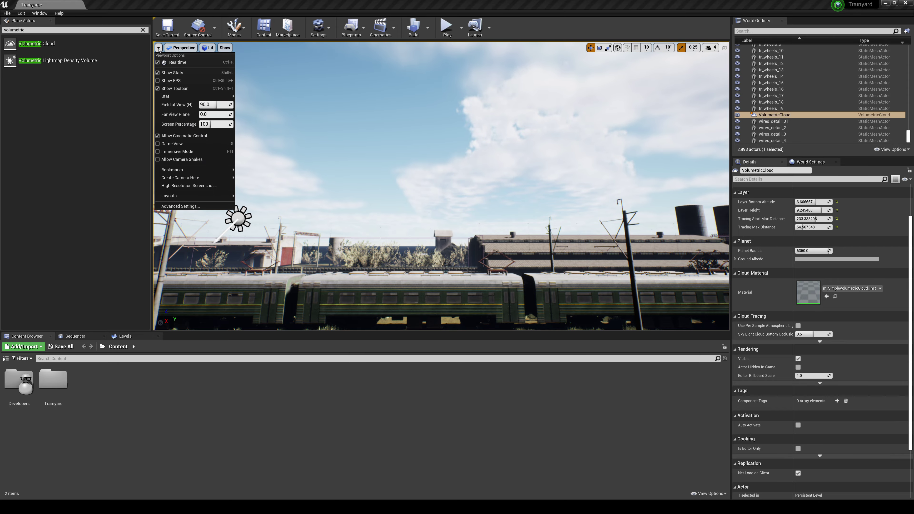
left_click(175, 80)
right_click_drag(486, 152, 643, 183)
mouse_move(447, 175)
right_mouse_down()
mouse_move(468, 173)
mouse_move(425, 176)
mouse_move(446, 176)
right_mouse_up()
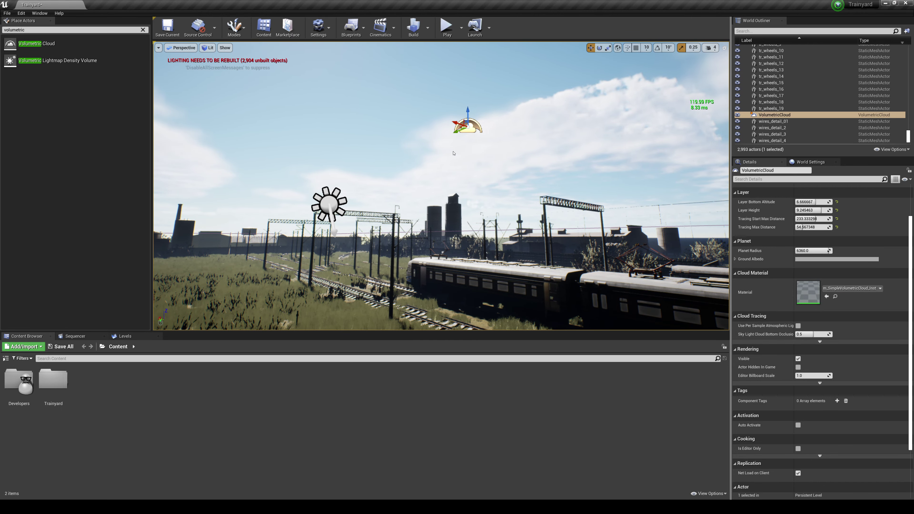
mouse_move(454, 153)
right_mouse_down()
mouse_move(394, 156)
mouse_move(438, 159)
right_mouse_up()
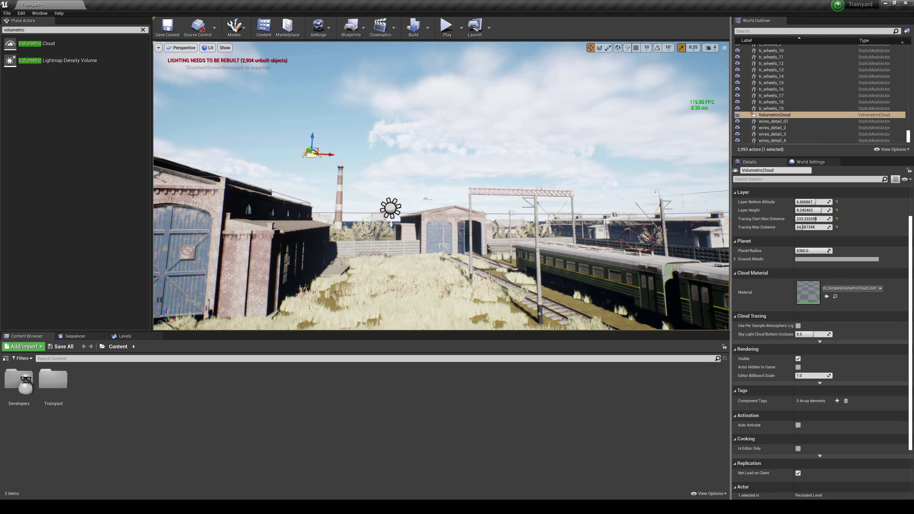
Create a level sequence saved as NewLevelSequence in the Content folder and set its display rate to 24 fps
left_click(386, 36)
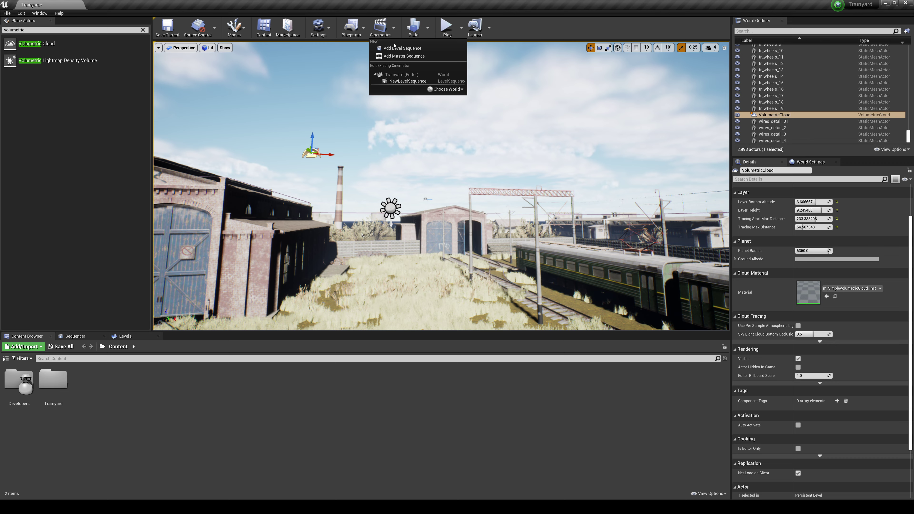
left_click(398, 49)
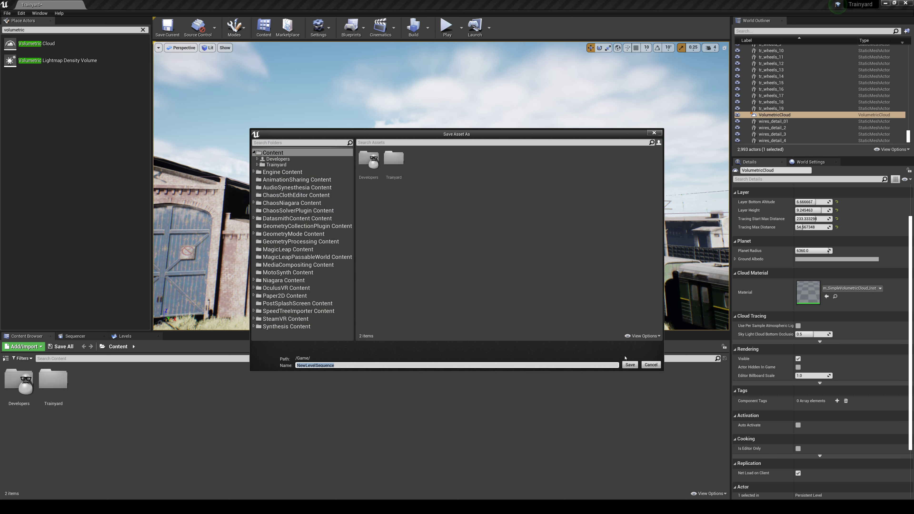
left_click(630, 365)
left_click(203, 346)
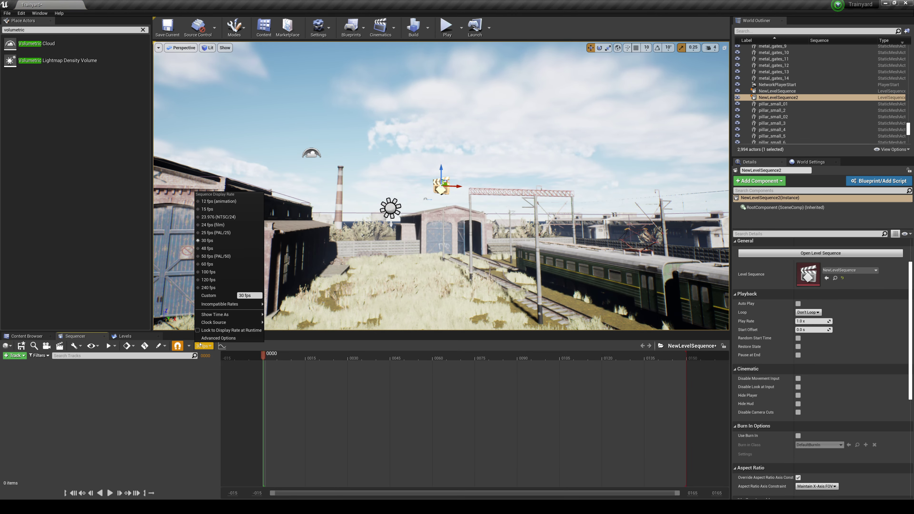
left_click(208, 224)
Select the directional light in the scene and add it as an actor track to the level sequence
key("a")
right_click_drag(208, 225, 482, 227)
right_click_drag(299, 229, 417, 282)
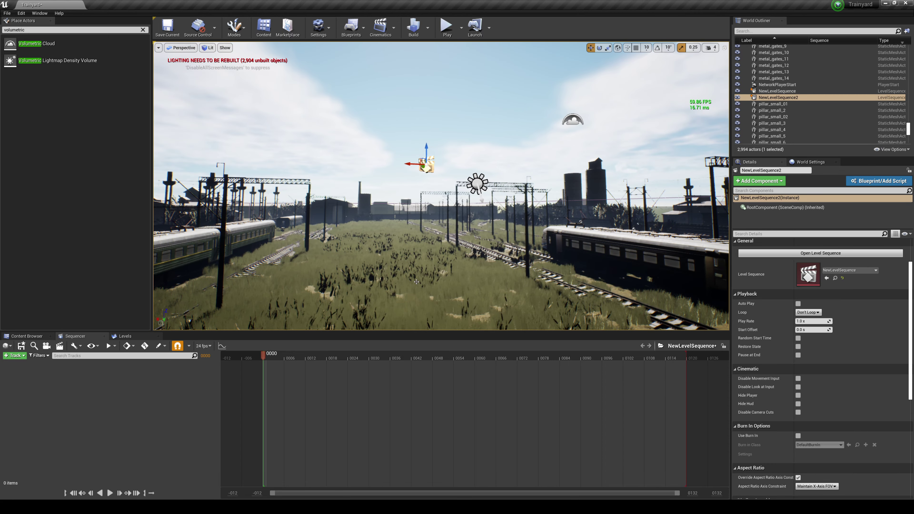
right_click_drag(454, 235, 473, 217)
left_click(458, 201)
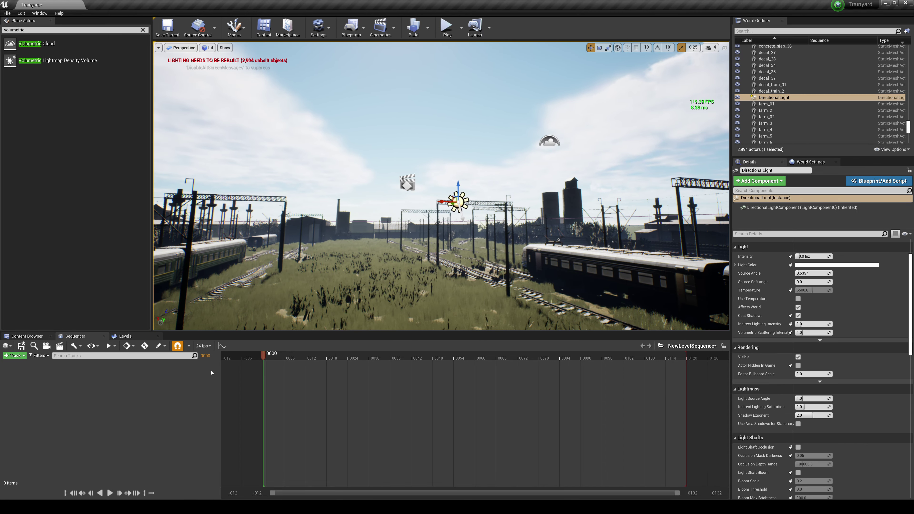
left_click(14, 356)
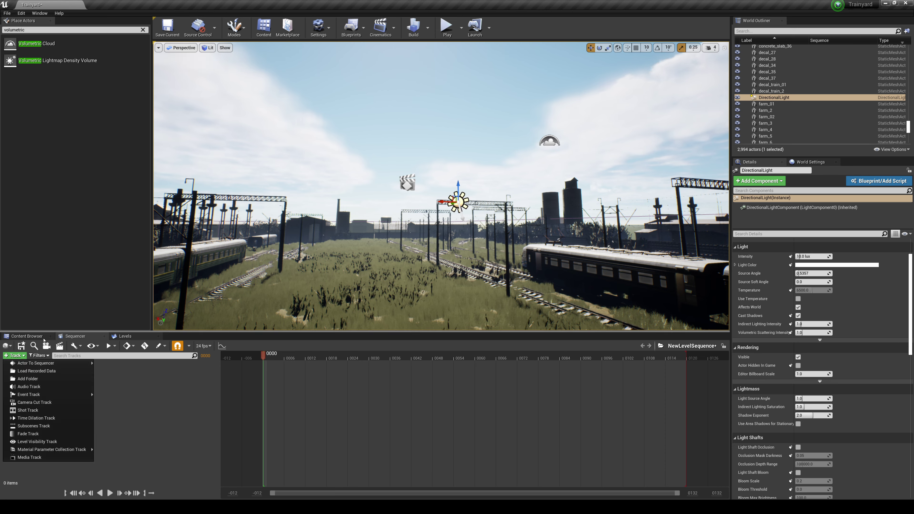
mouse_move(43, 363)
left_click(133, 345)
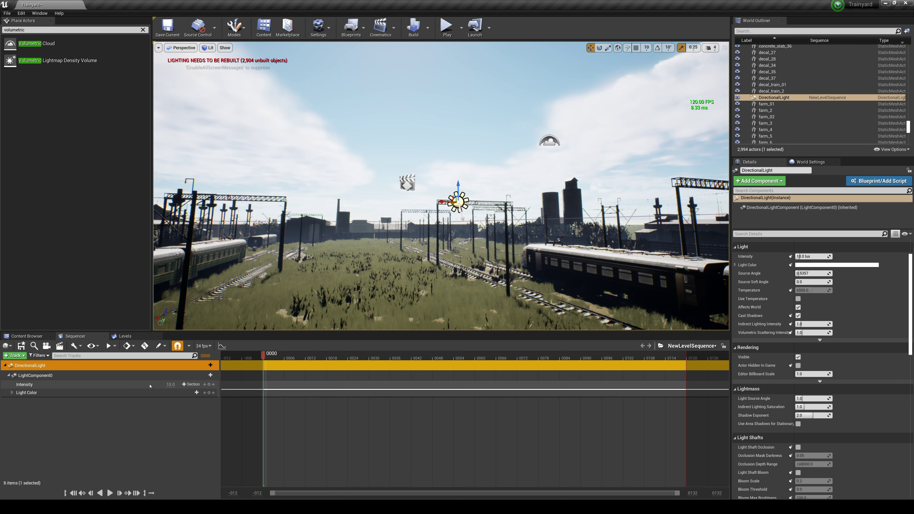
Add a Transform track to the directional light's LightComponent0 and key its location, rotation and scale at frame 0
left_click(209, 376)
left_click(275, 72)
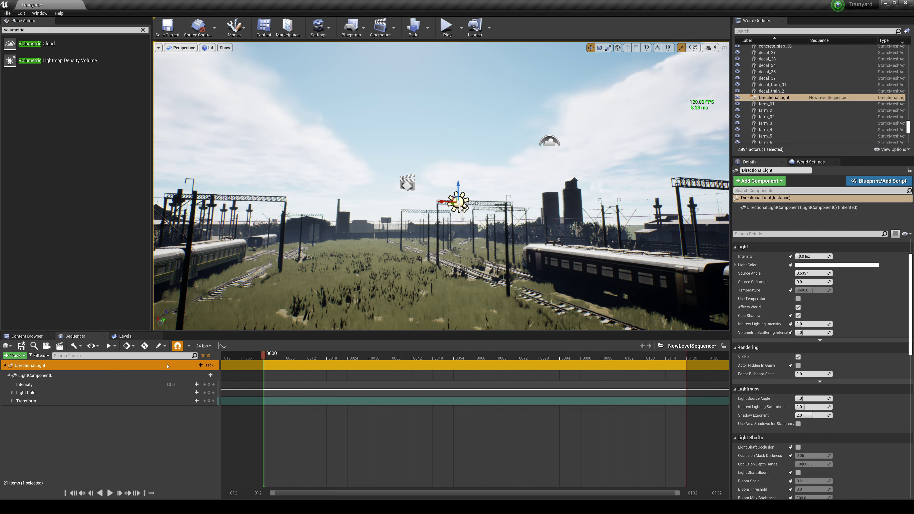
left_click(12, 401)
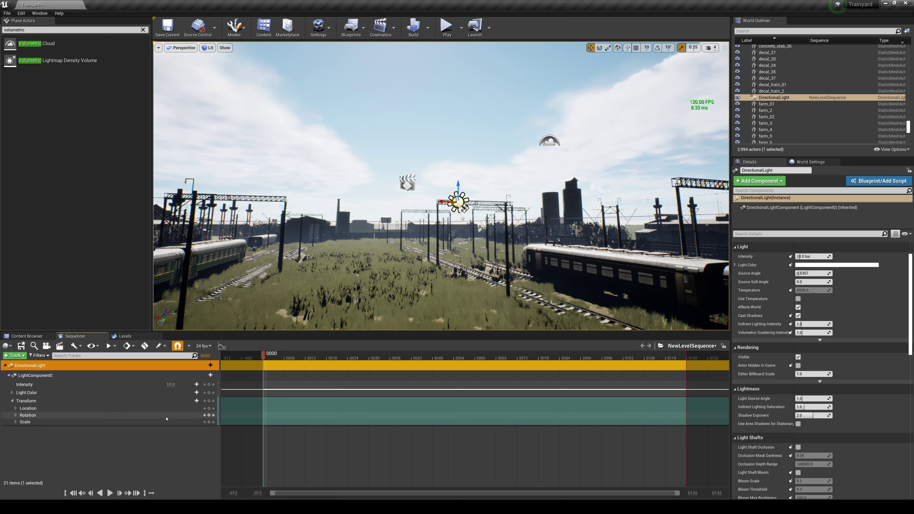
left_click(68, 403)
left_click(209, 401)
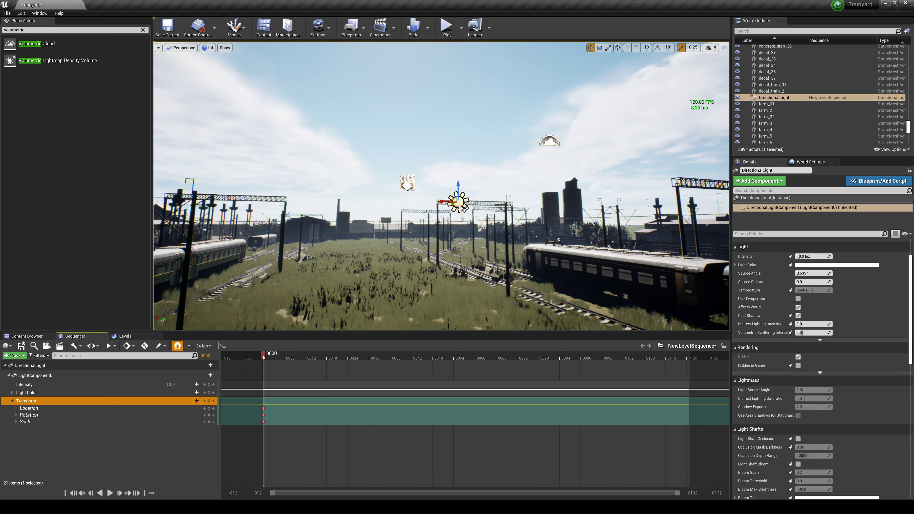
Key the light component's transform at frame 119 and set the rotation Pitch there to about 1.73
left_click_drag(488, 365, 680, 369)
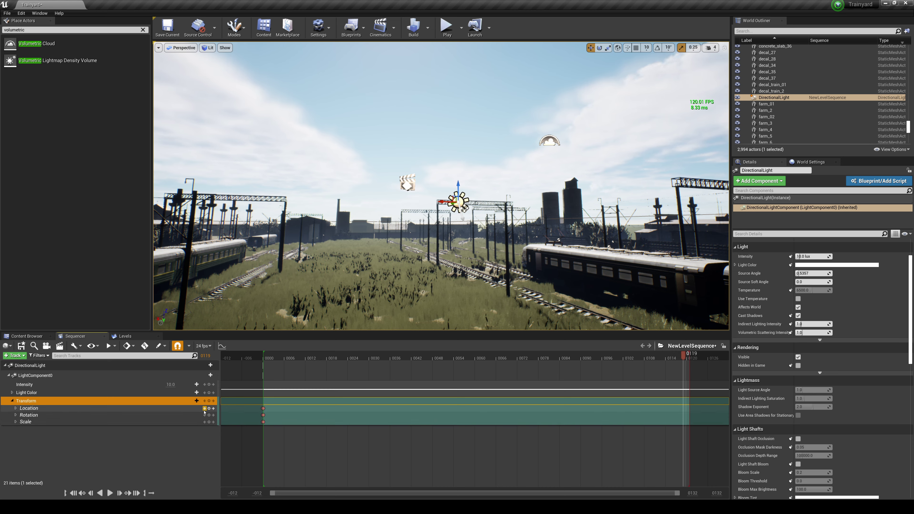
left_click(209, 401)
left_click(16, 416)
left_click(38, 427)
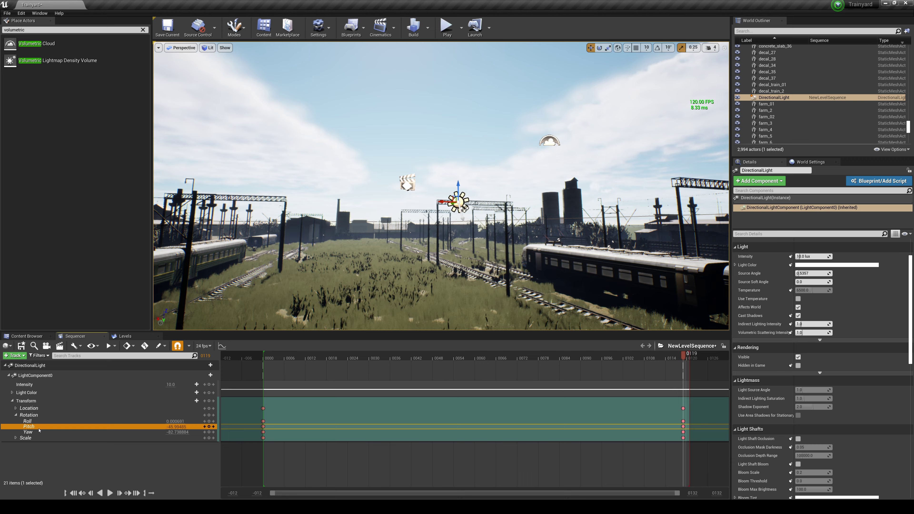
left_click_drag(174, 427, 153, 427)
right_click_drag(441, 186, 248, 173)
key("d")
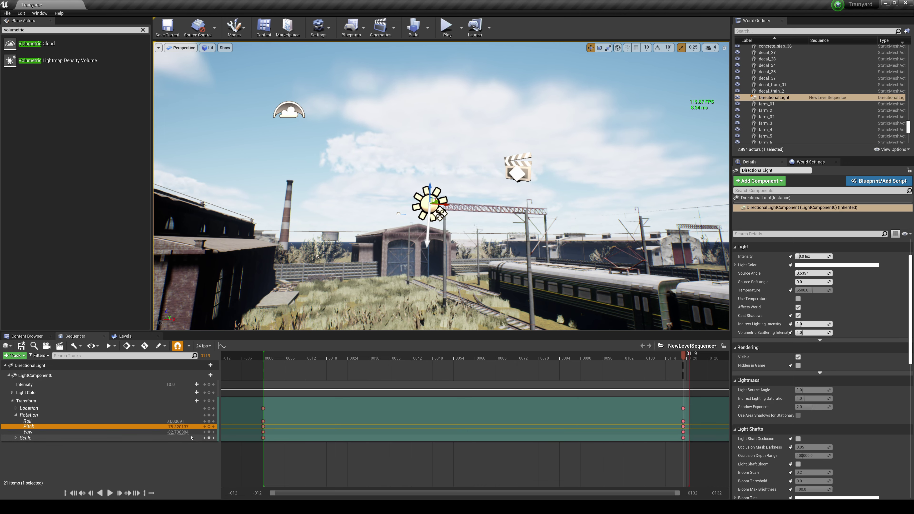
left_click_drag(177, 427, 203, 427)
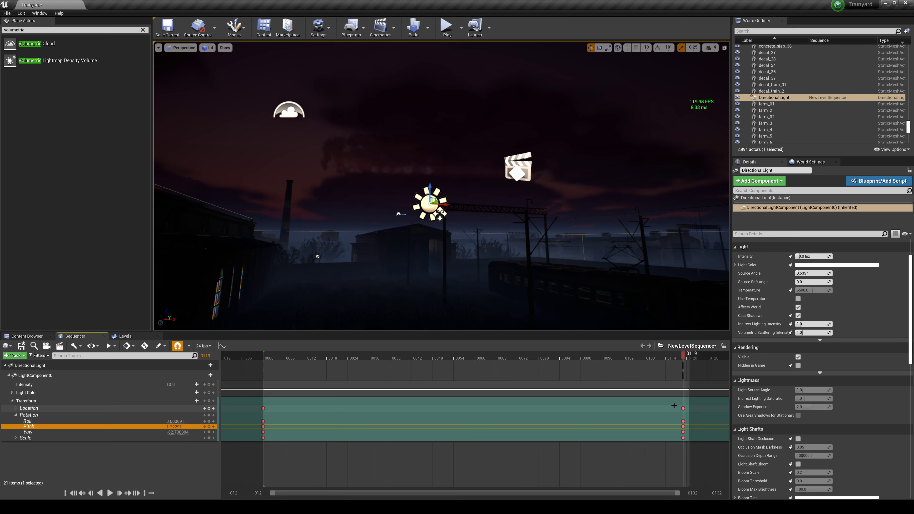
Return to frame 0 and play the sequence to preview the sun's animation
left_click_drag(683, 359, 263, 377)
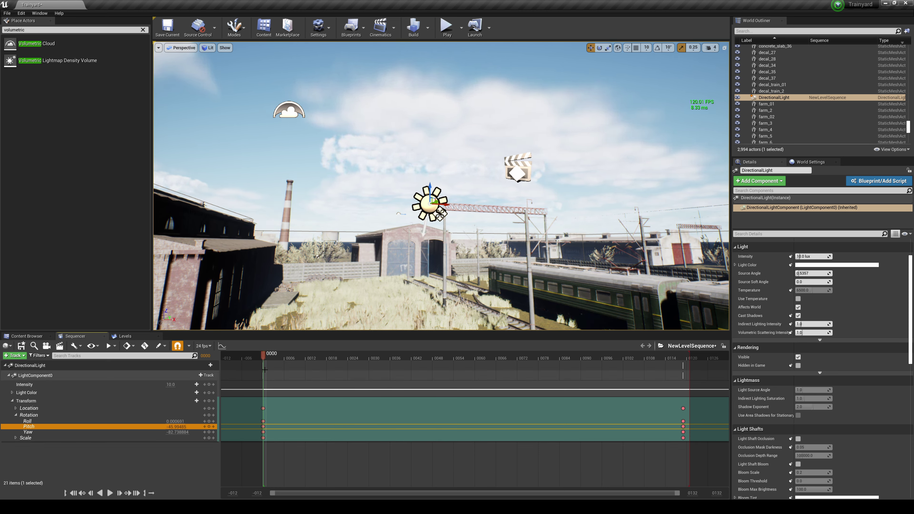
key("space")
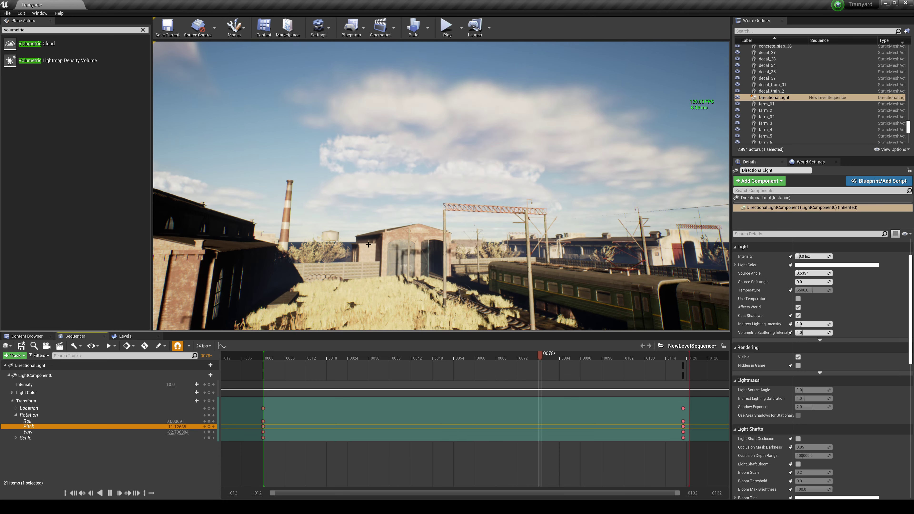
key("space")
key("g")
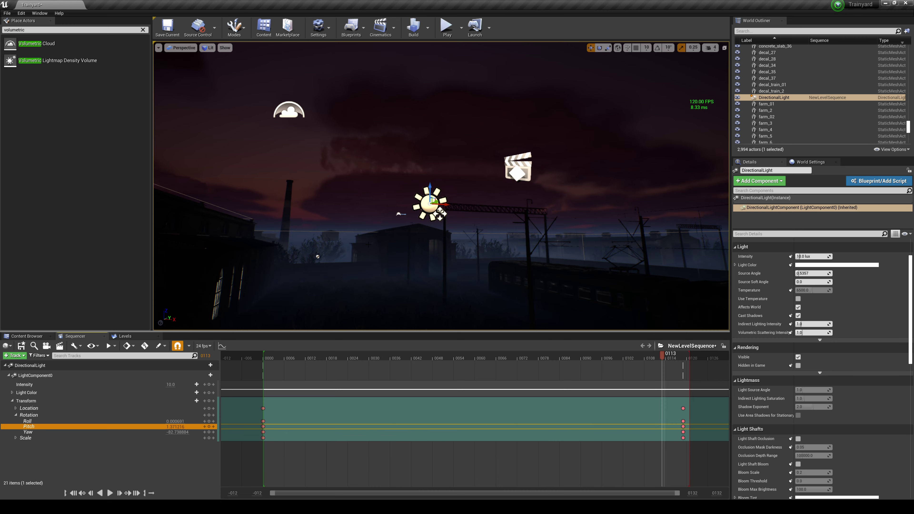
Examine the dusk sky, clouds and lighting from several viewpoints around the trainyard at frame 113
right_click_drag(318, 257, 386, 241)
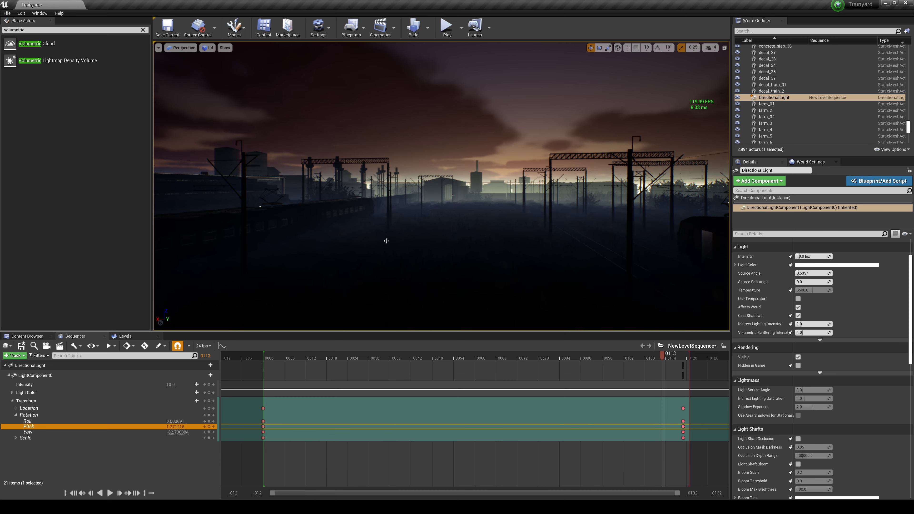
right_click_drag(386, 241, 695, 245)
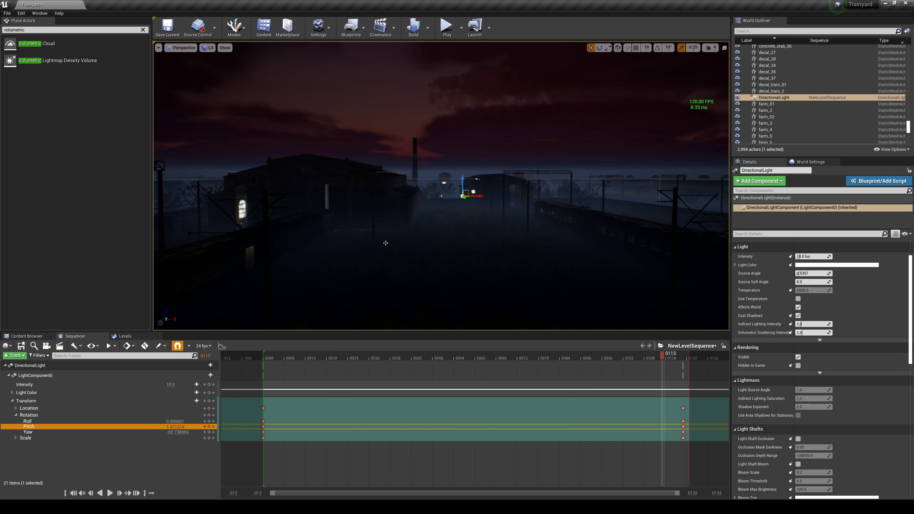
key("w")
mouse_move(386, 243)
right_mouse_down()
mouse_move(386, 261)
mouse_move(380, 243)
right_mouse_up()
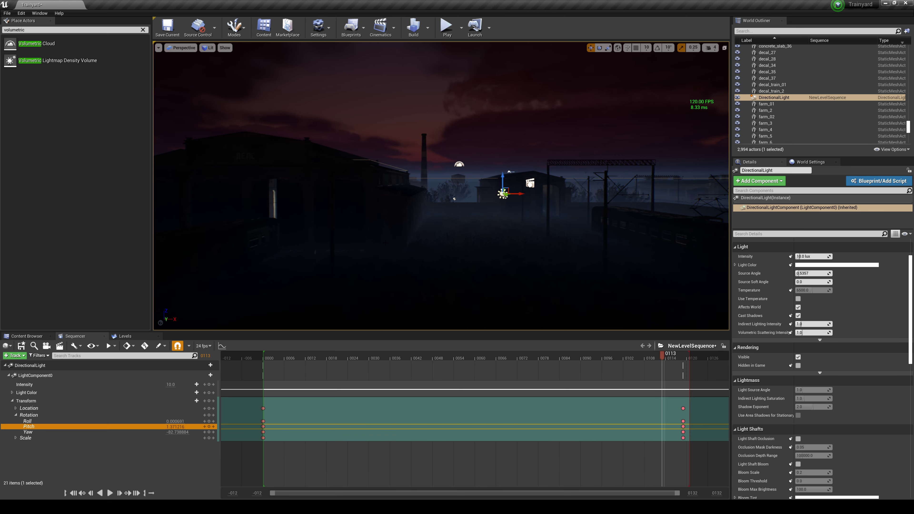
right_click_drag(441, 186, 315, 159)
key("w")
right_click_drag(381, 179, 345, 186)
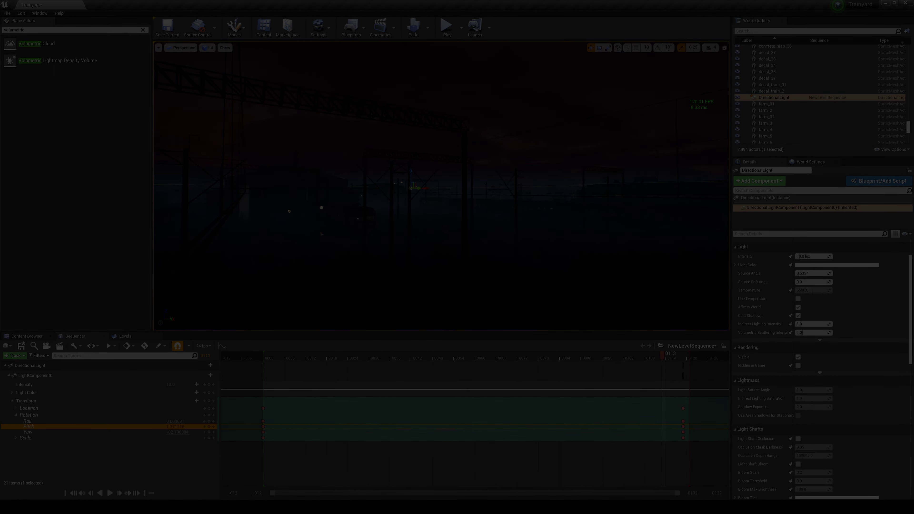